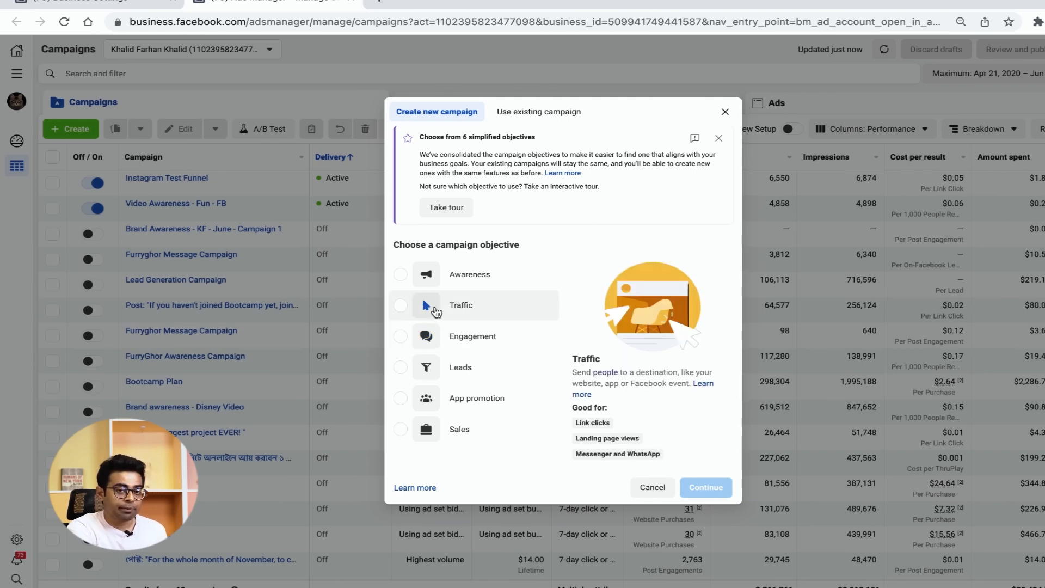
# Step: Create a new campaign with the Traffic objective and name it "Traffic Campaign V1 - June"
pyautogui.click(403, 313)
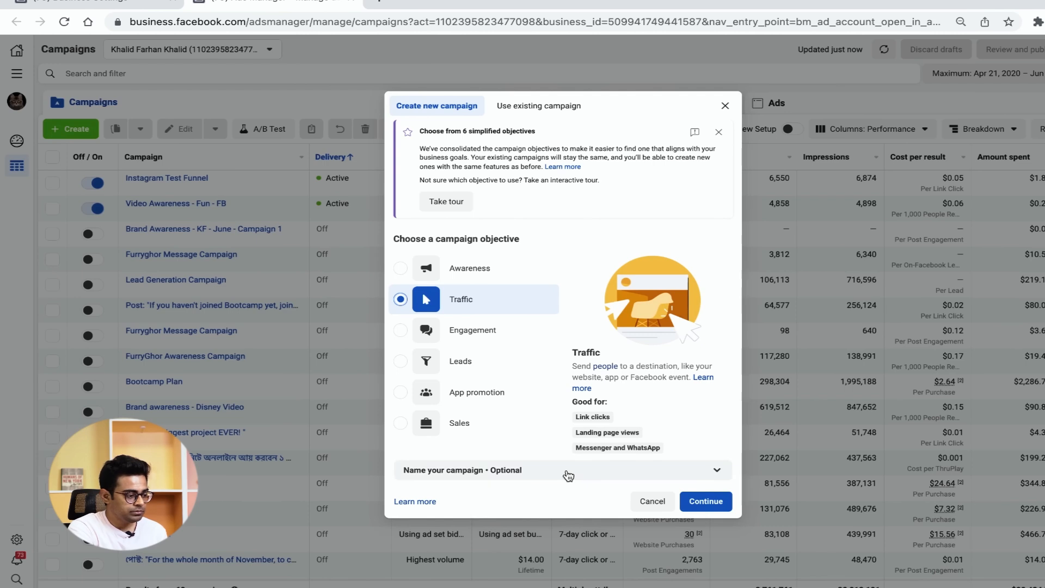
pyautogui.click(591, 482)
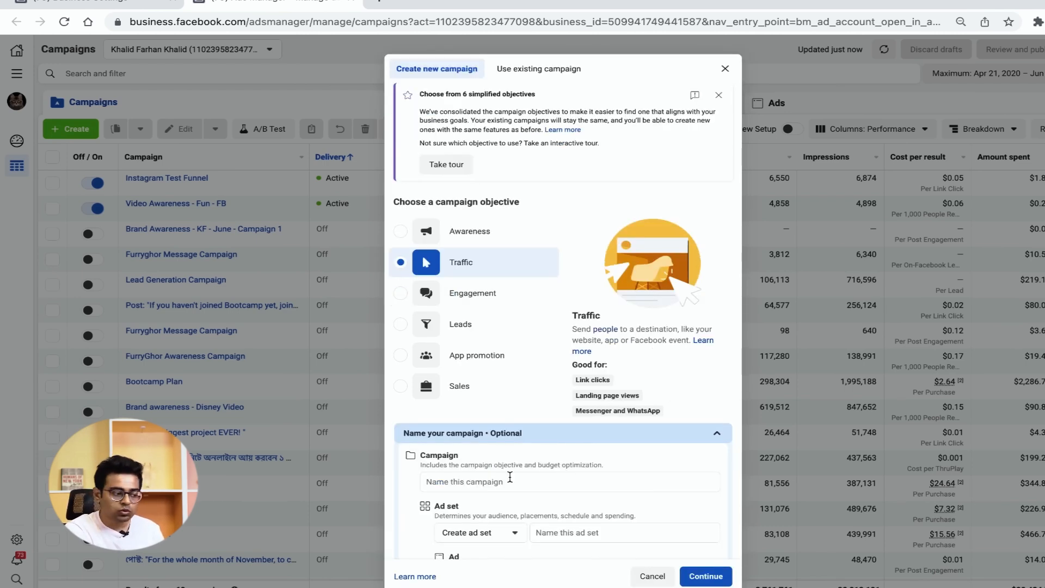
pyautogui.click(483, 484)
pyautogui.write('Traffic Campaign V1 - June')
pyautogui.click(700, 576)
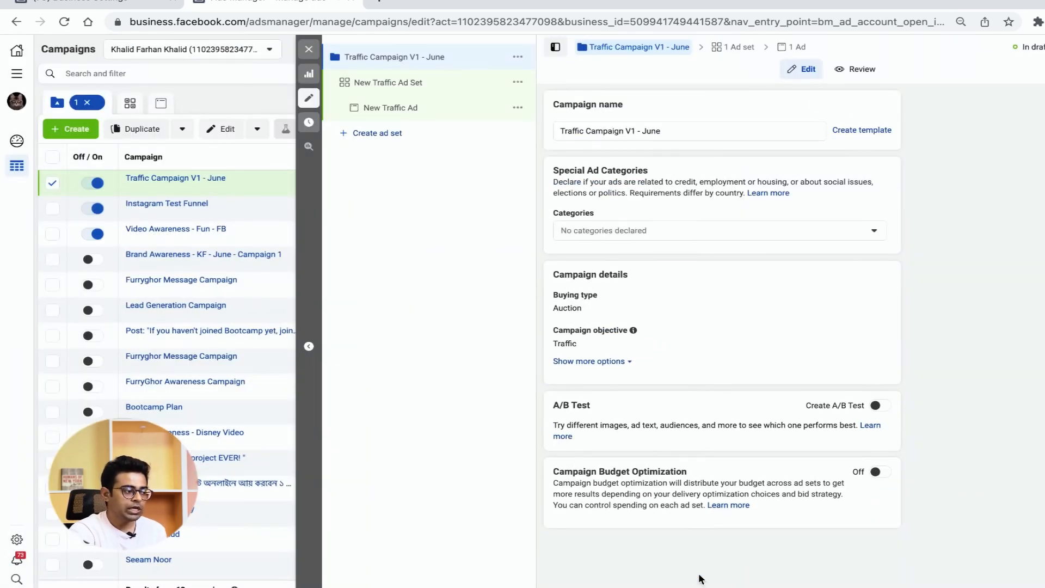
# Step: Rename the campaign's new traffic ad set as "Targeting Settings 1"
pyautogui.click(406, 88)
pyautogui.tripleClick(622, 130)
pyautogui.write('Targeting Settings 1')
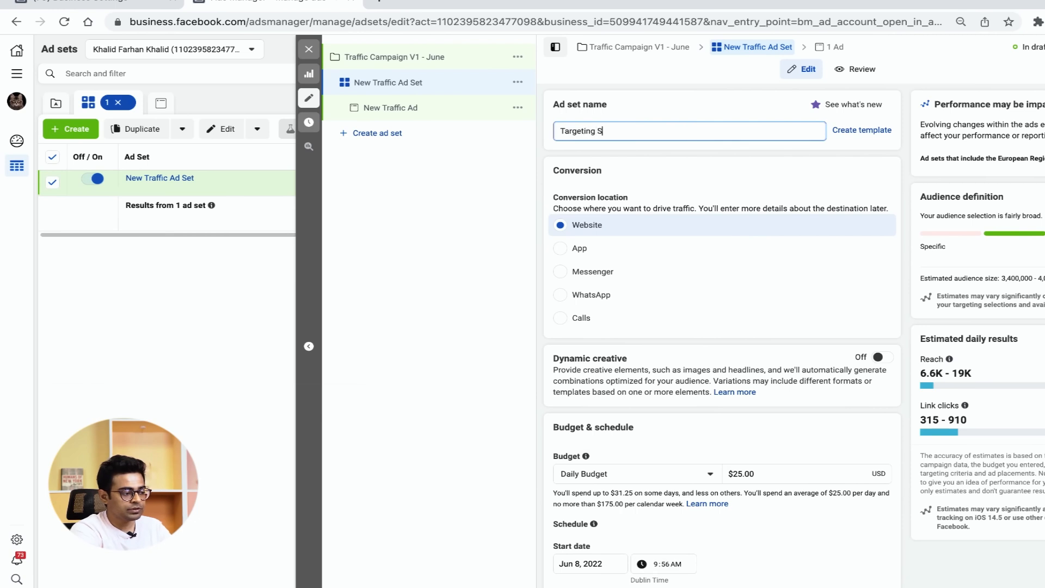
pyautogui.click(661, 149)
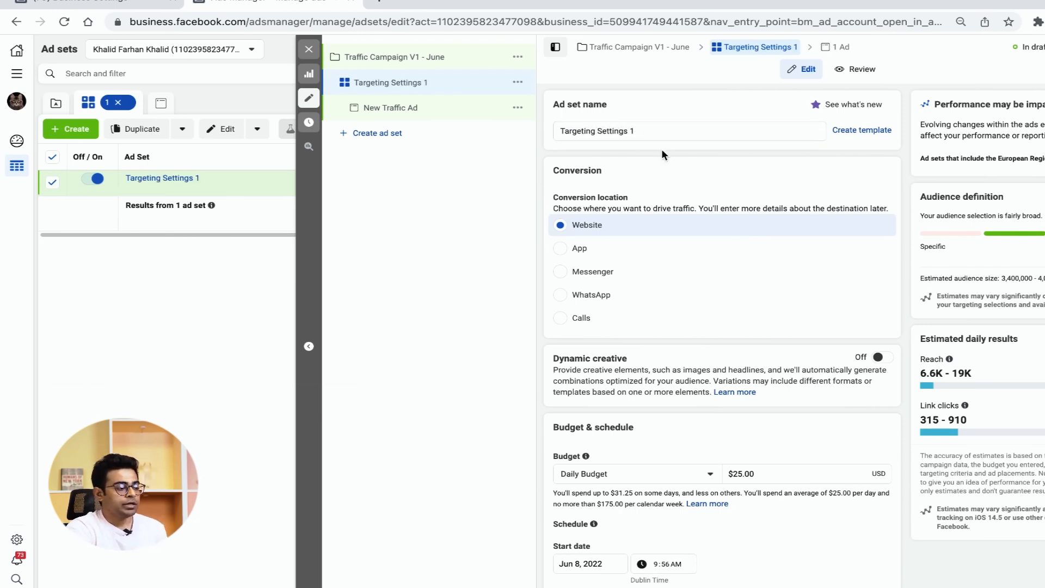
# Step: In the ad set's audience settings, add Bangladesh as a targeted location and remove Ireland
pyautogui.scroll(-1, 661, 148)
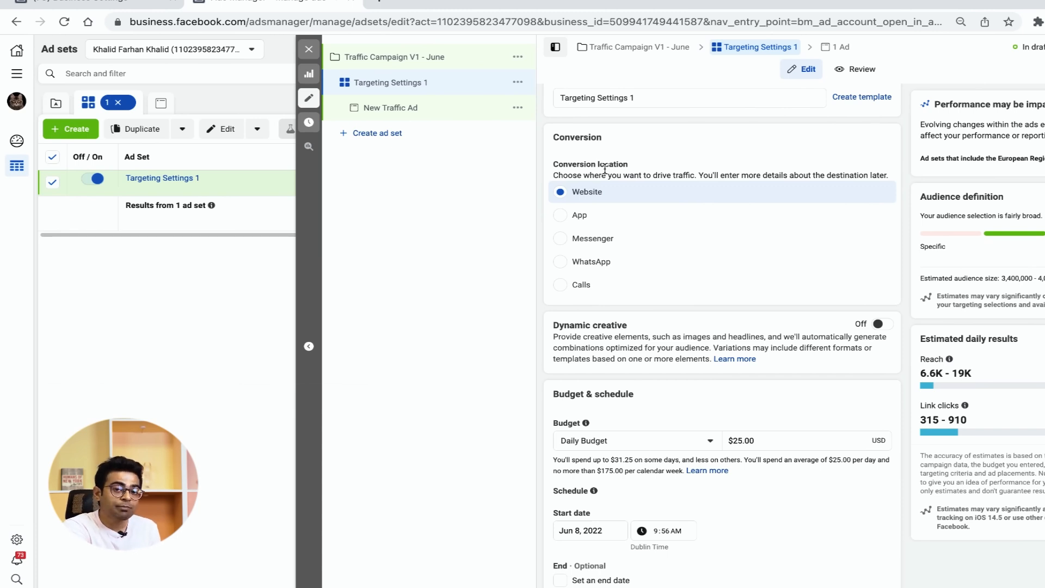
pyautogui.scroll(-3, 613, 193)
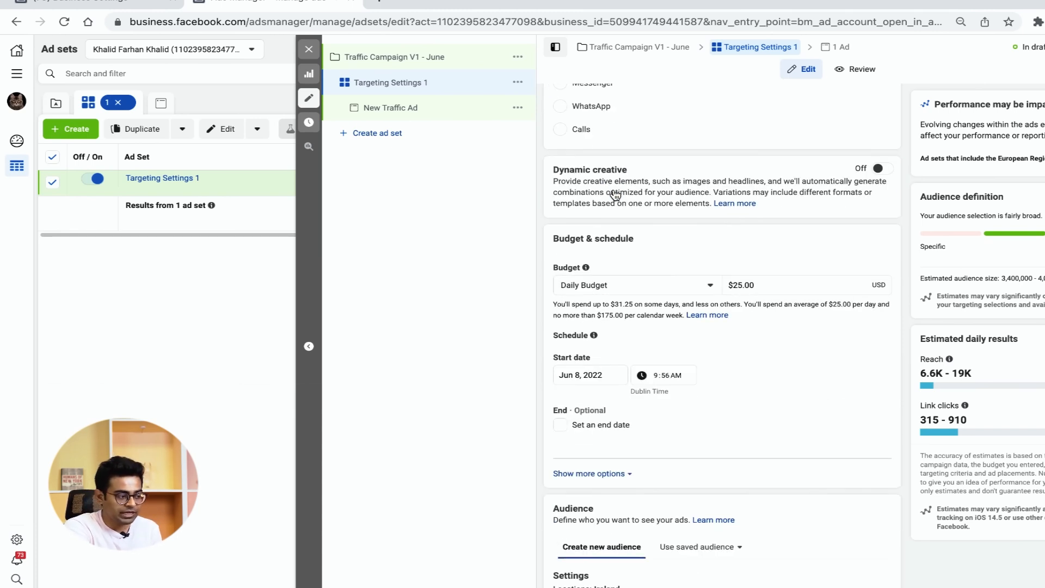
pyautogui.scroll(2, 702, 158)
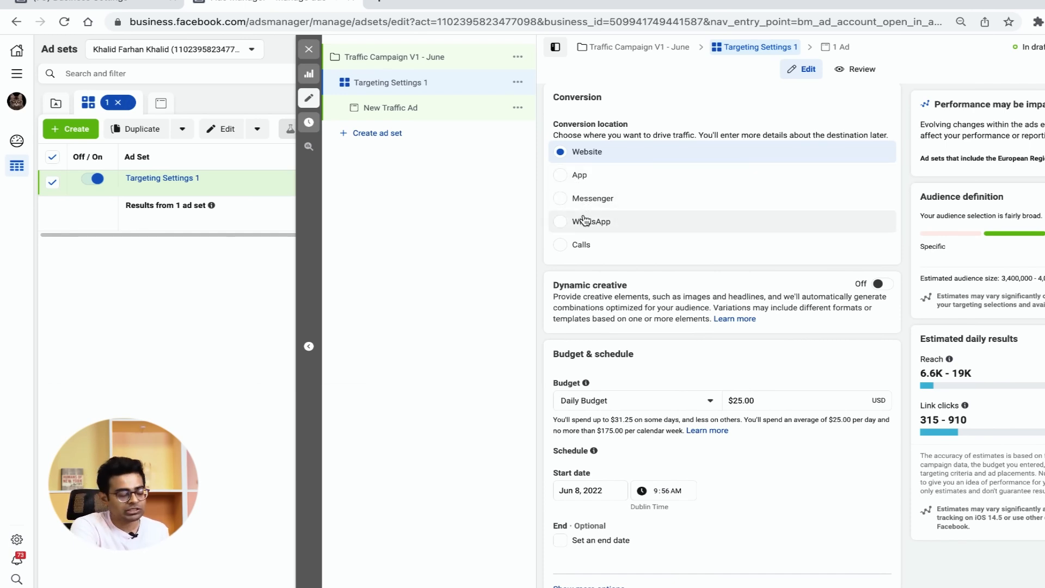
pyautogui.scroll(-2, 599, 155)
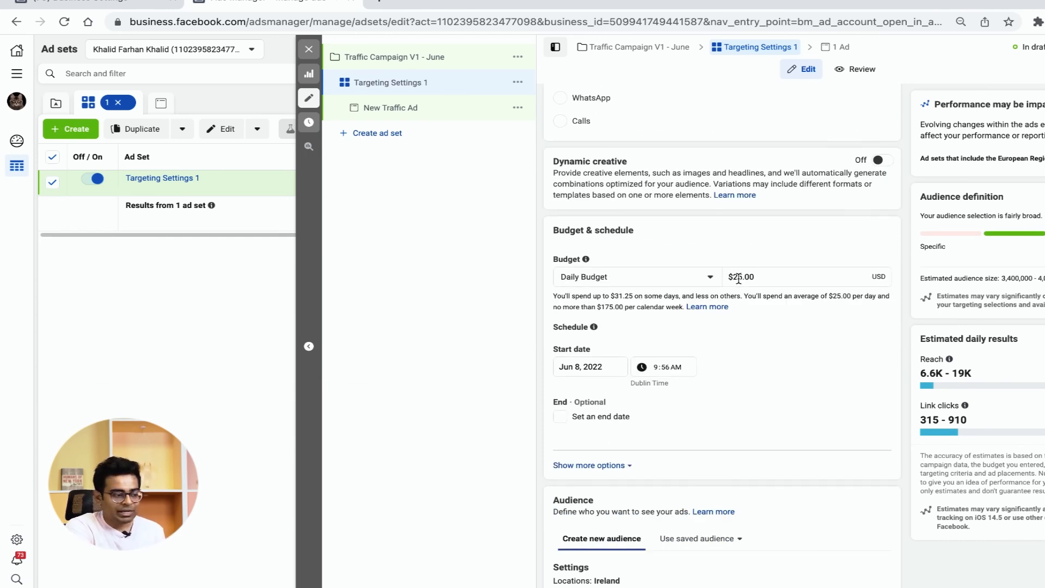
pyautogui.scroll(-2, 738, 279)
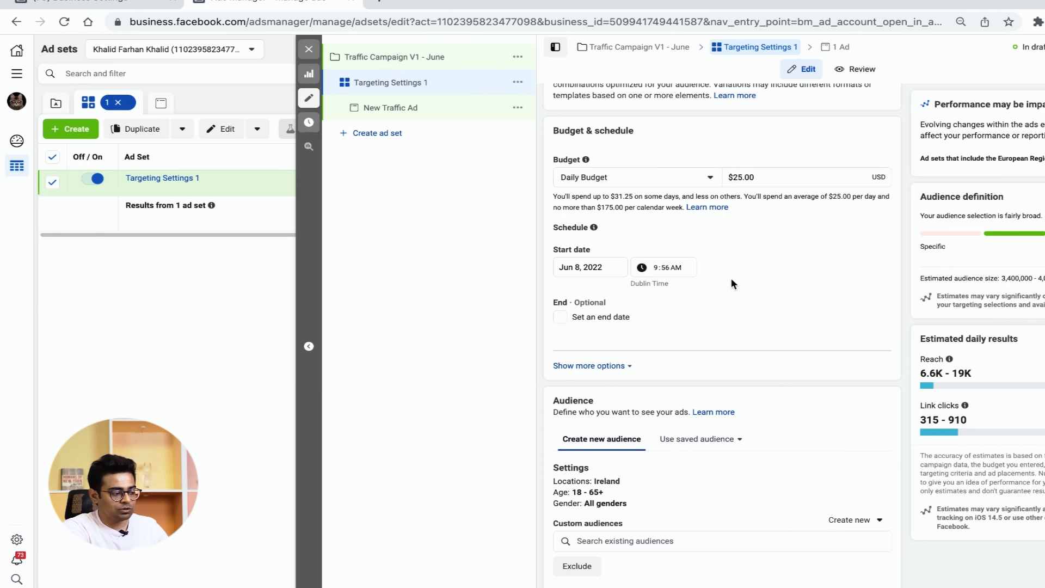
pyautogui.scroll(-3, 731, 278)
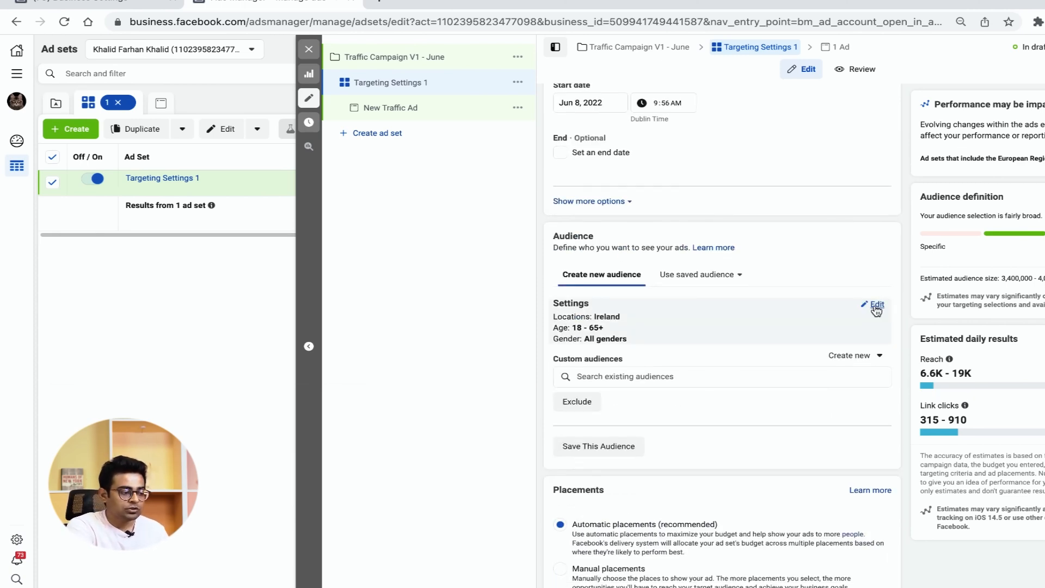
pyautogui.click(874, 306)
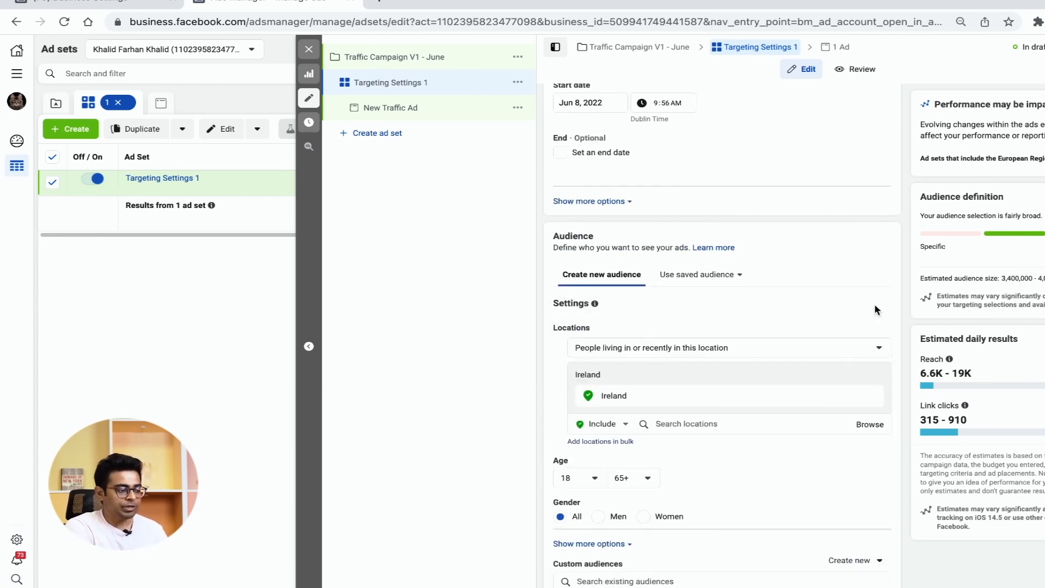
pyautogui.click(668, 451)
pyautogui.write('bangladesh')
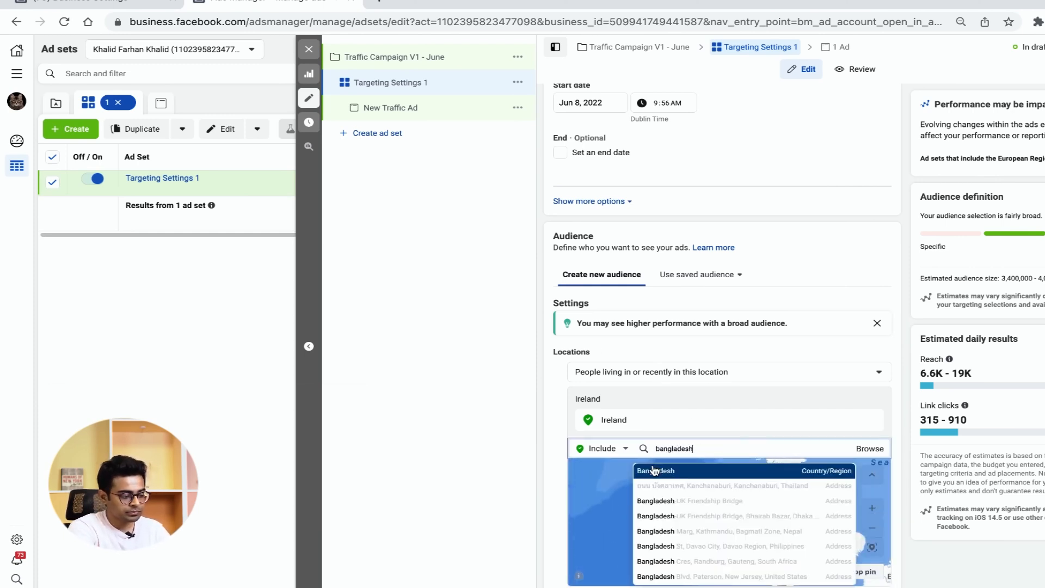
pyautogui.click(654, 469)
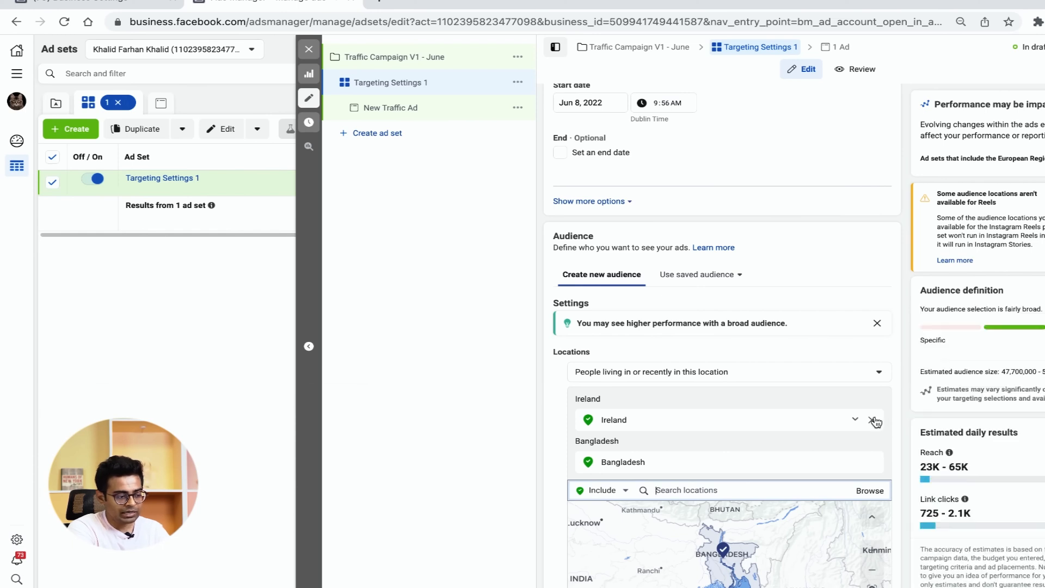
pyautogui.click(875, 420)
# Step: Set the audience's maximum age to 50 and restrict the gender to Men
pyautogui.scroll(-5, 755, 406)
pyautogui.scroll(-2, 733, 402)
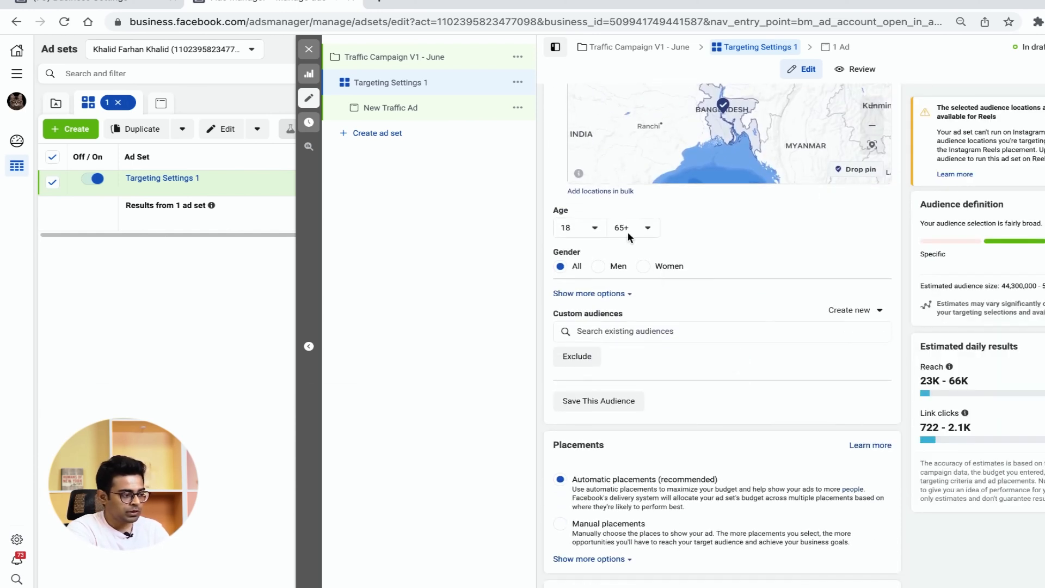
pyautogui.click(626, 233)
pyautogui.scroll(4, 665, 296)
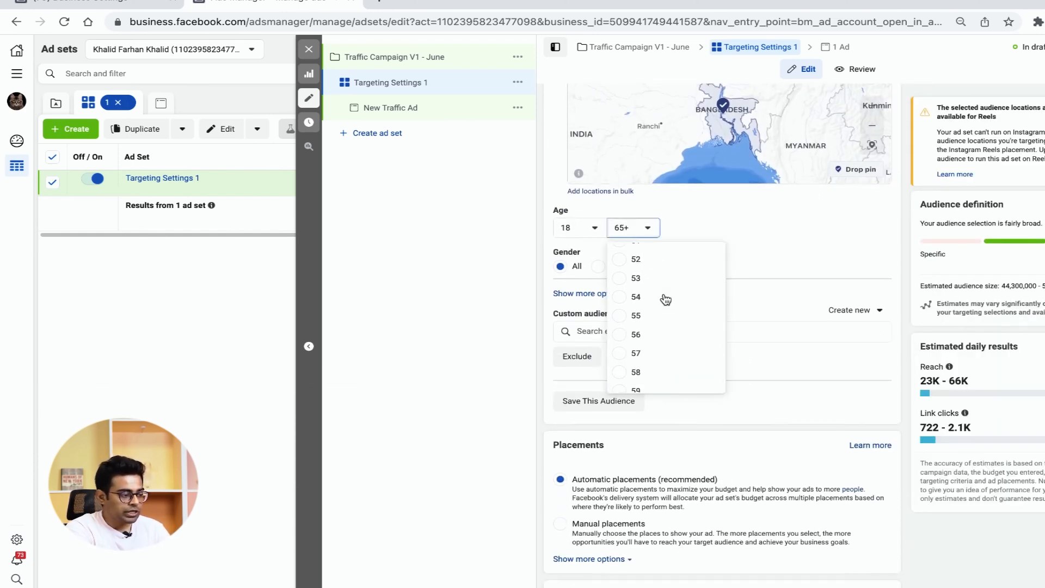
pyautogui.click(644, 310)
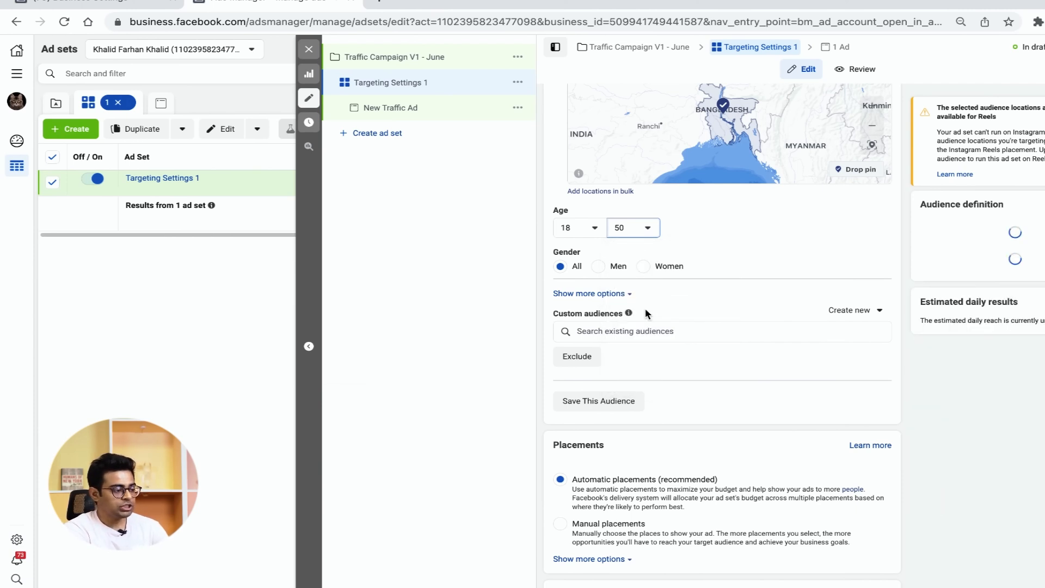
pyautogui.click(600, 269)
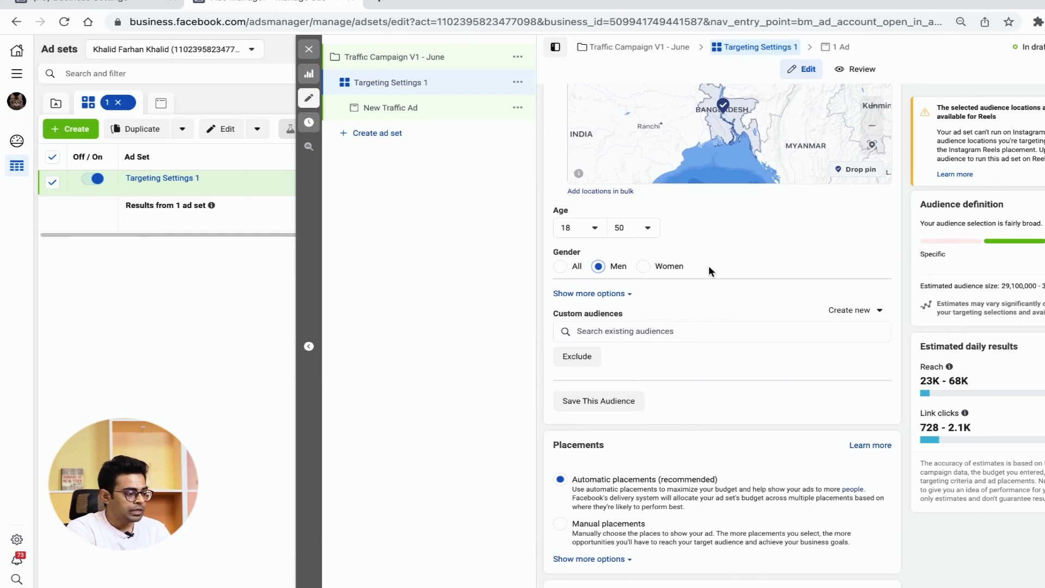
# Step: Start a new Custom Audience for the ad set with Website as its source
pyautogui.scroll(2, 673, 330)
pyautogui.scroll(4, 674, 330)
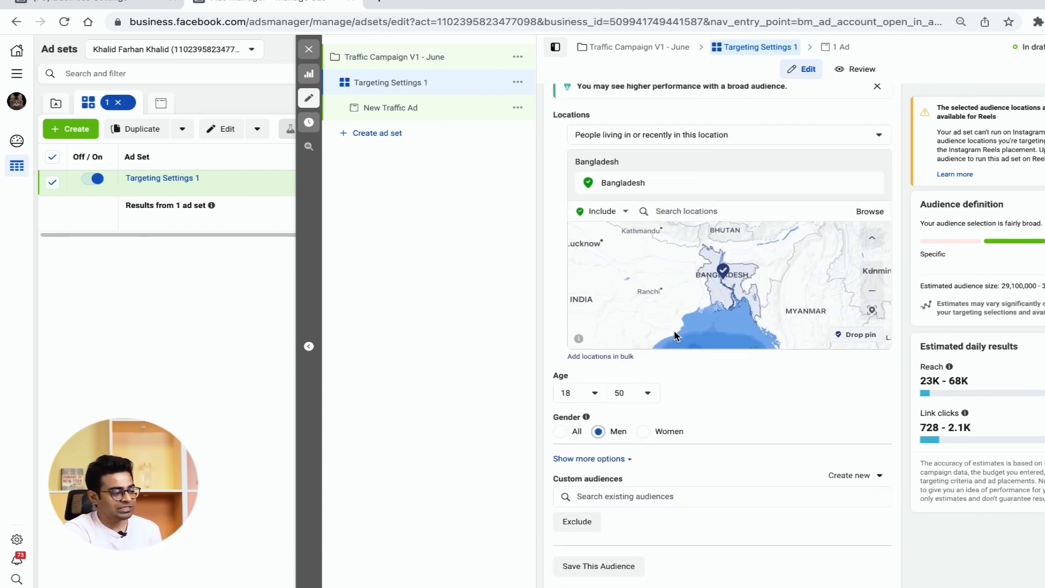
pyautogui.scroll(2, 699, 398)
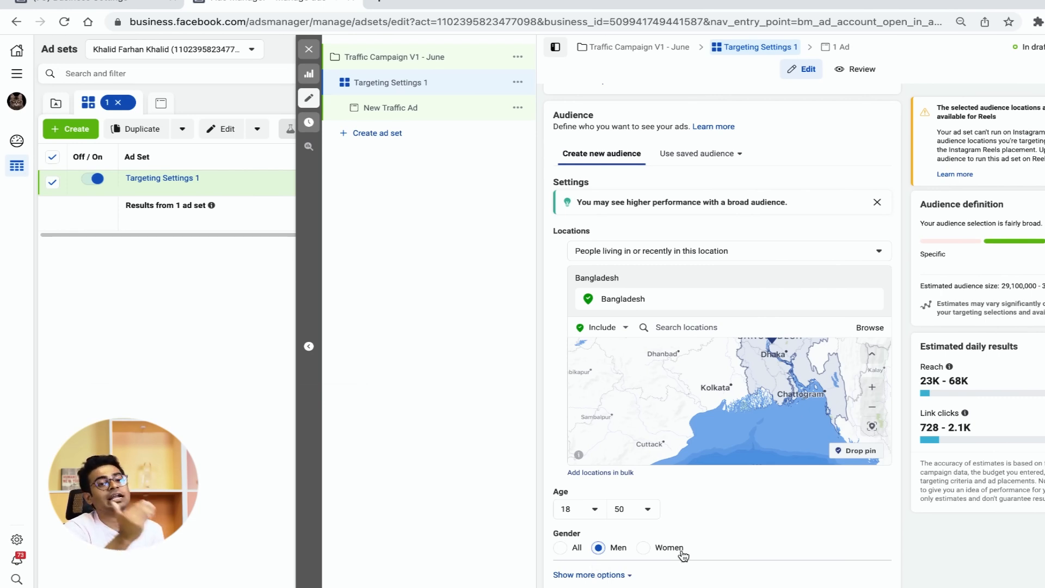
pyautogui.scroll(-2, 683, 555)
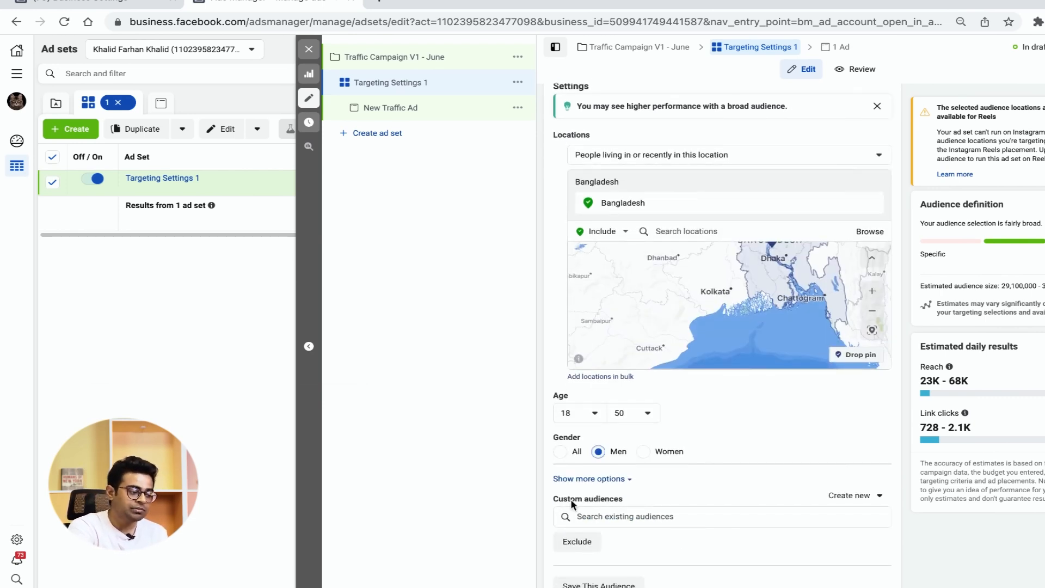
pyautogui.moveTo(629, 497)
pyautogui.click(862, 495)
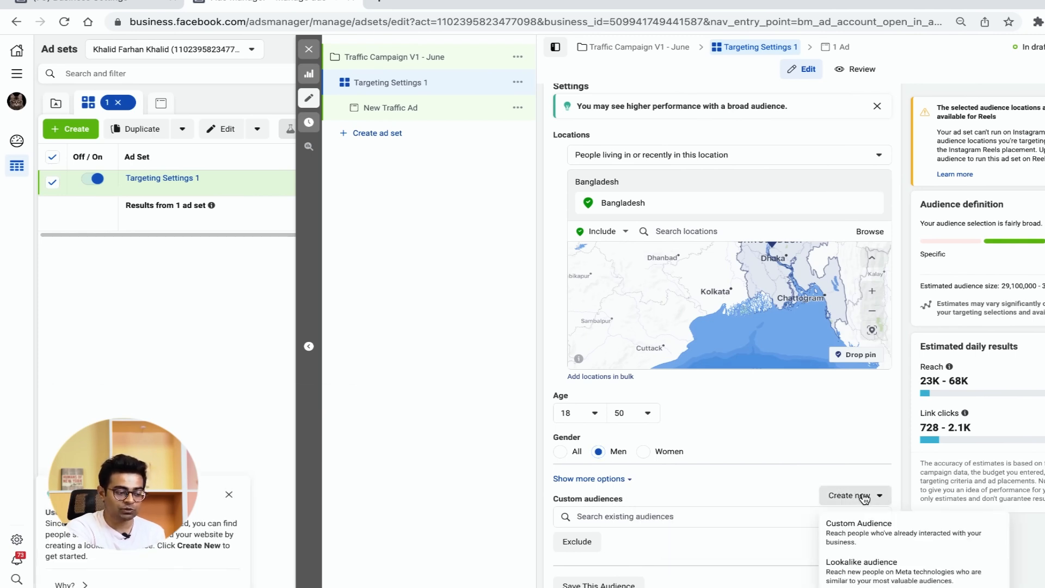
pyautogui.click(873, 536)
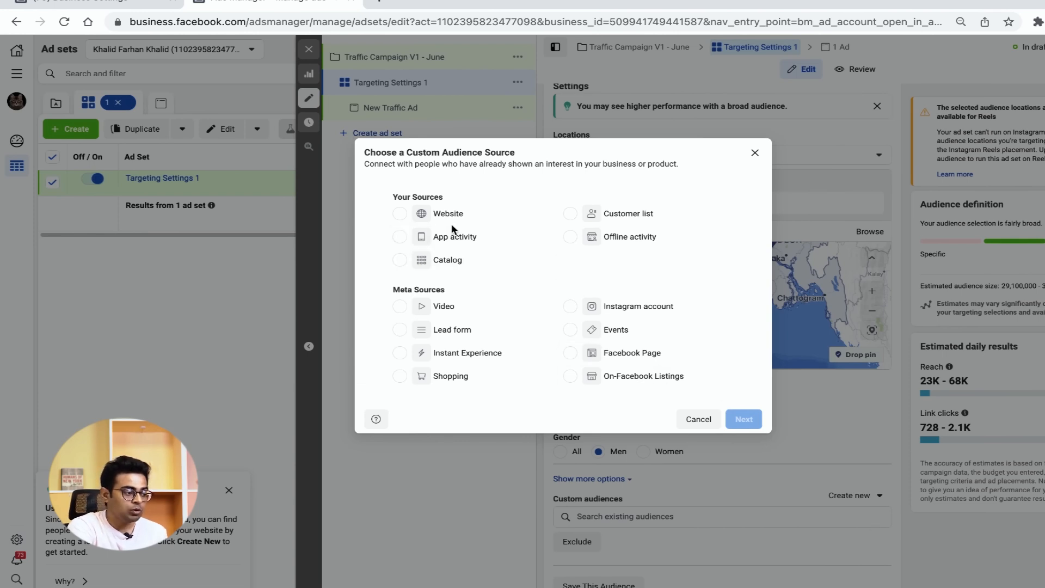
pyautogui.click(402, 215)
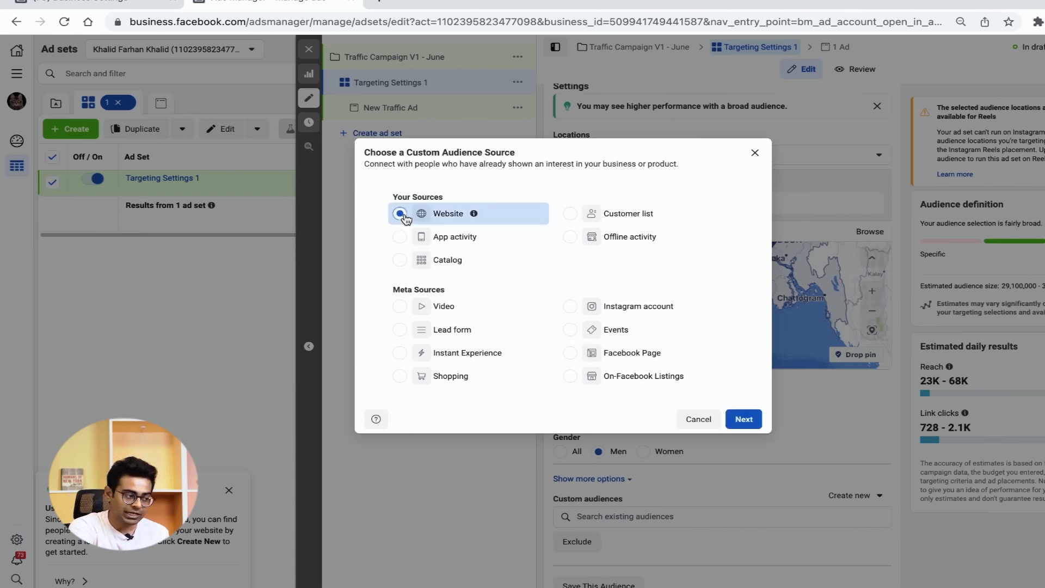
pyautogui.click(743, 418)
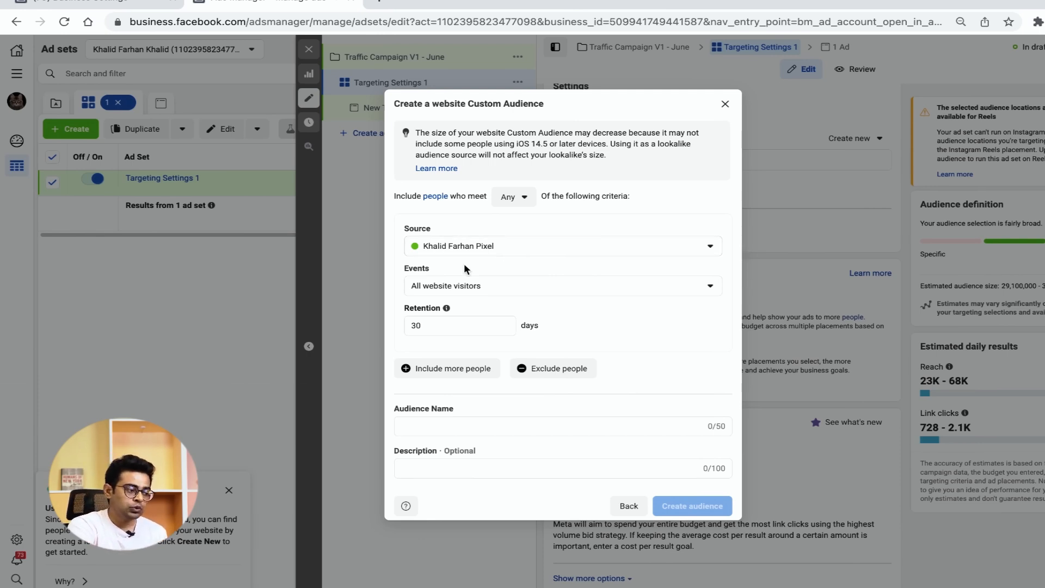
# Step: Set the retention period of the website Custom Audience to 90 days
pyautogui.doubleClick(439, 325)
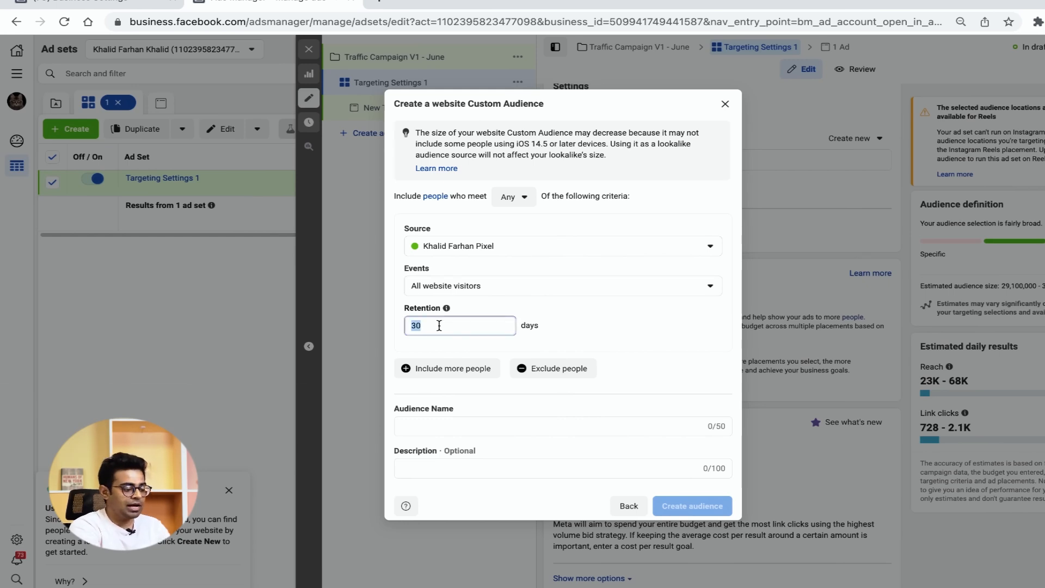
pyautogui.write('60')
pyautogui.press('BackSpace')
pyautogui.press('BackSpace')
pyautogui.write('90')
pyautogui.click(673, 330)
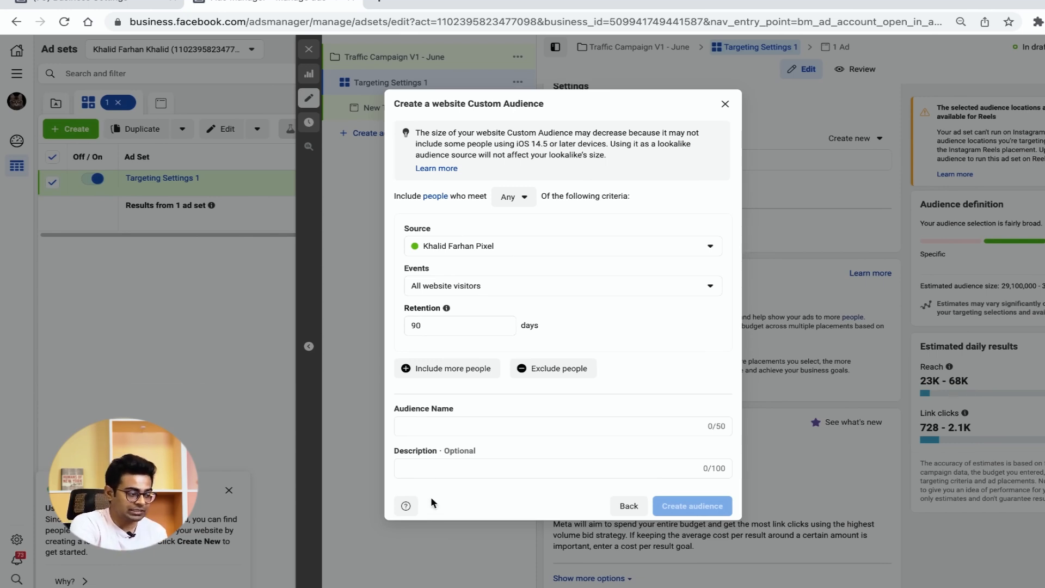
# Step: Name the website audience "Last 90 Day Traffic", create it and close the completion dialog
pyautogui.click(474, 424)
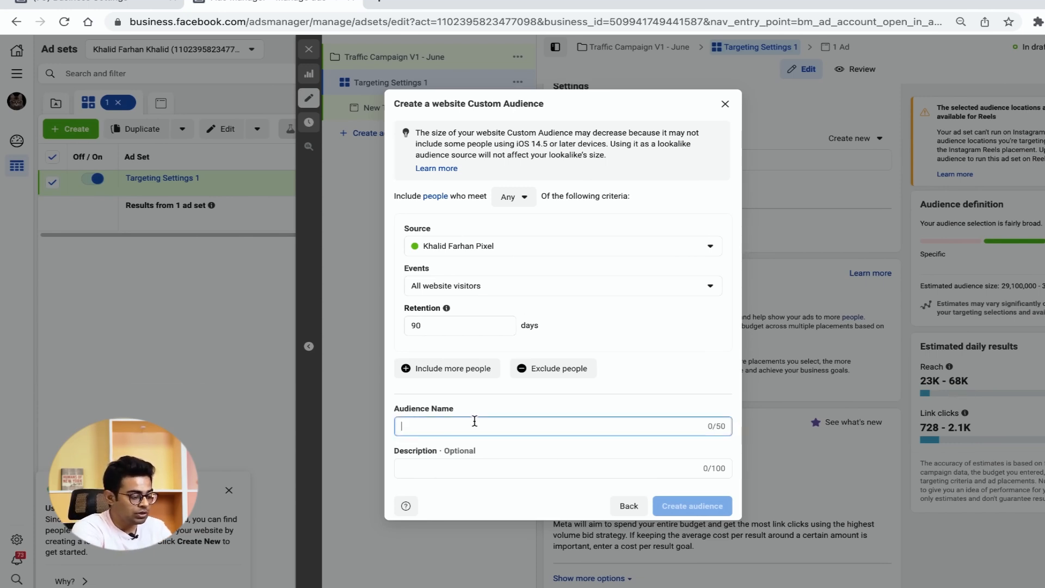
pyautogui.write('Last 90 Day Traffic')
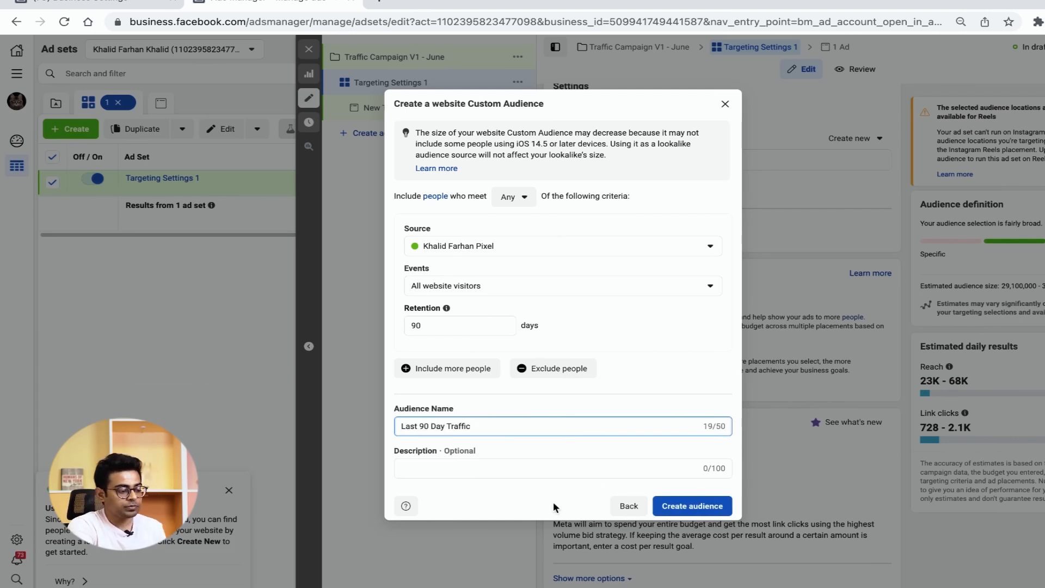
pyautogui.click(666, 502)
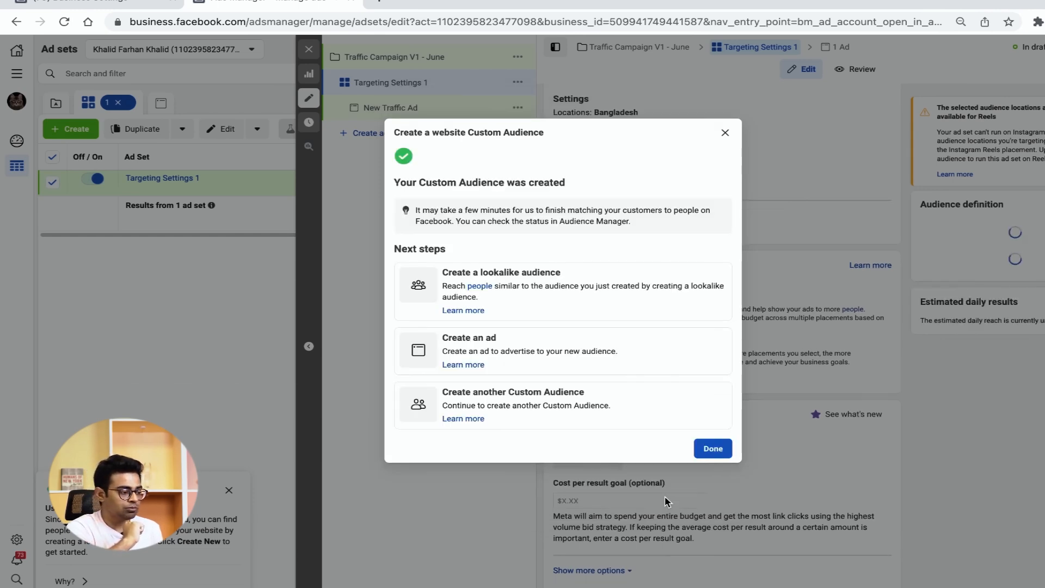
pyautogui.click(713, 449)
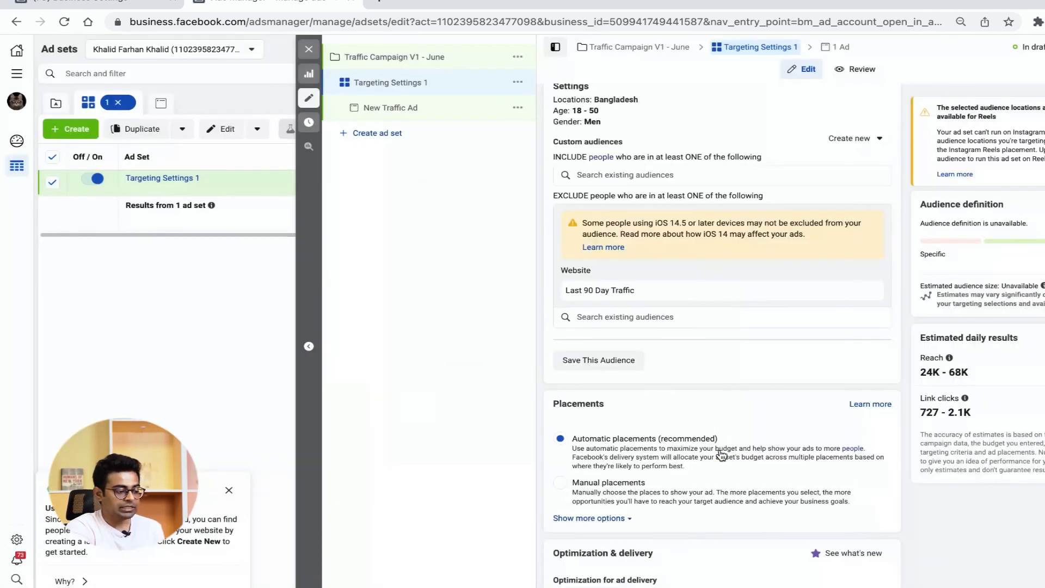
# Step: Review the ad set's included and excluded audiences, view the new traffic ad's setup, and return to the ad set
pyautogui.scroll(2, 856, 475)
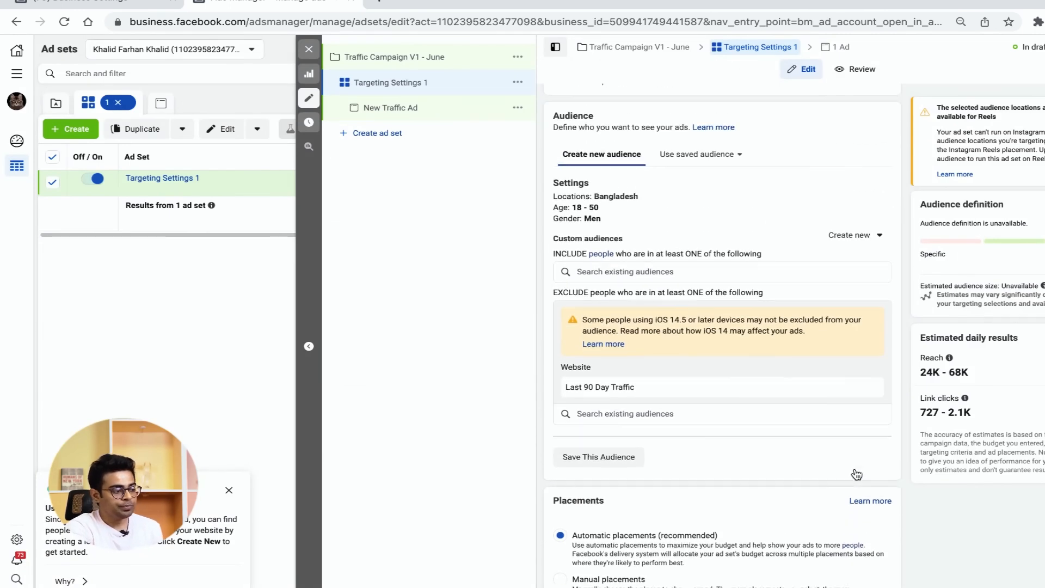
pyautogui.scroll(1, 723, 246)
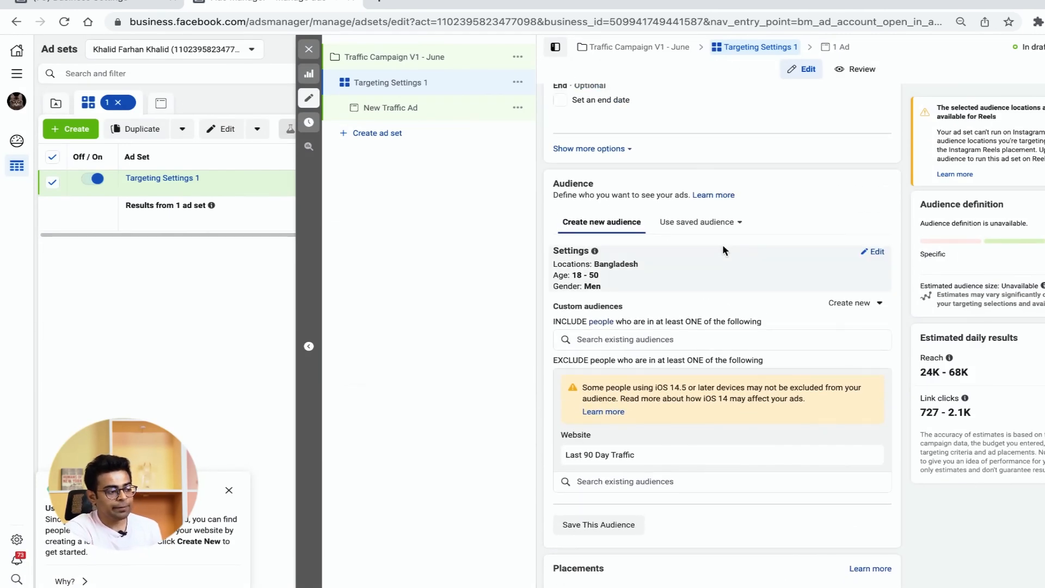
pyautogui.scroll(2, 672, 285)
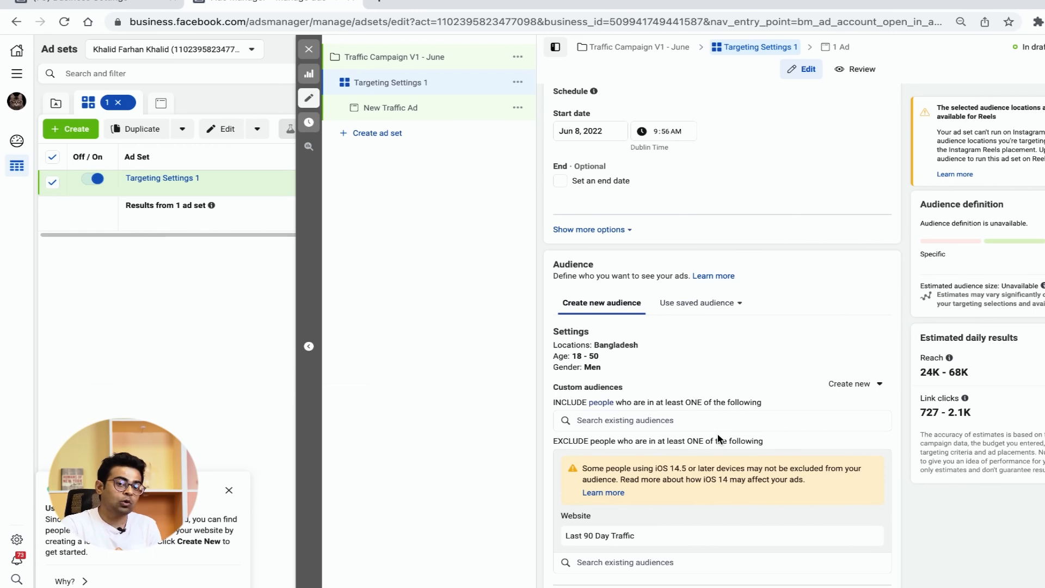
pyautogui.click(389, 107)
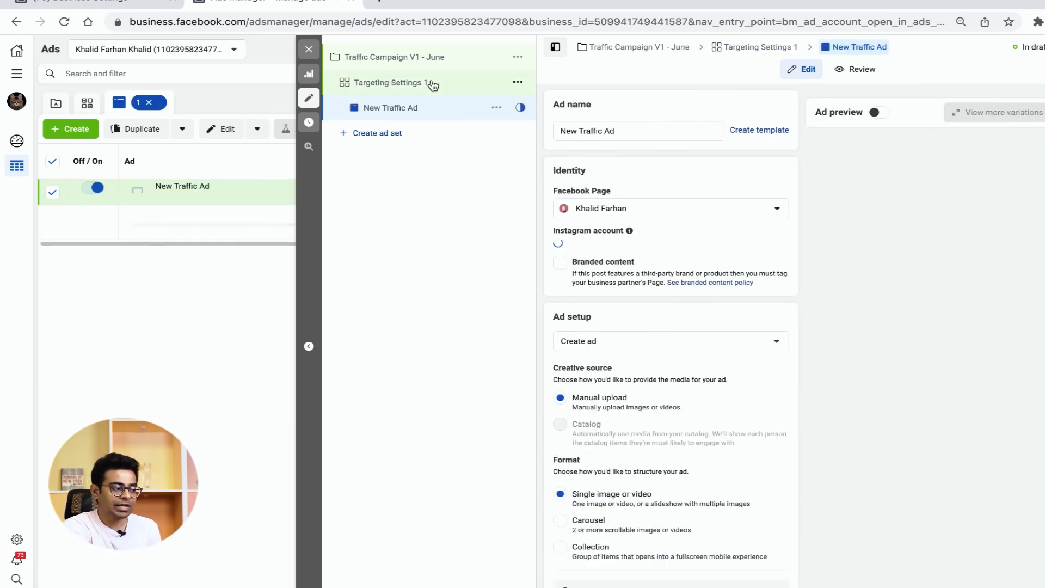
pyautogui.click(425, 85)
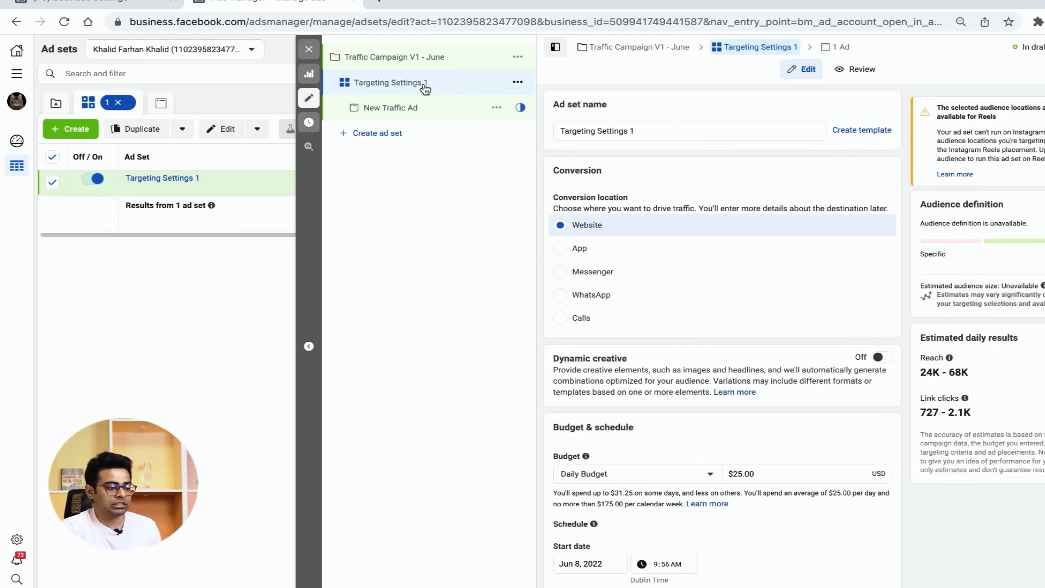
pyautogui.scroll(-1, 684, 452)
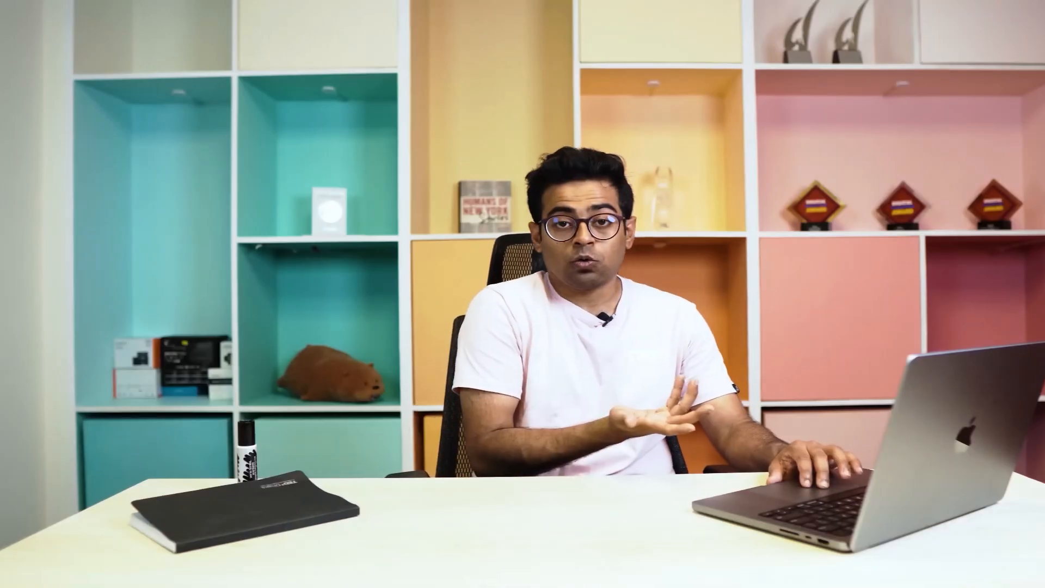